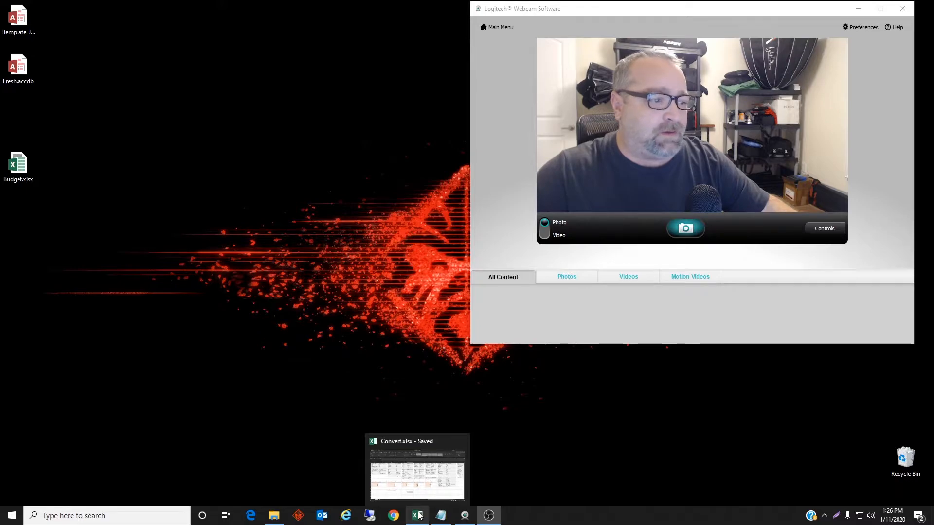
Switch to the Convert.xlsx workbook in Excel and enter =CONVERT(A22,"LBM","kg") in cell B22 under KiloGrams
left_click(420, 515)
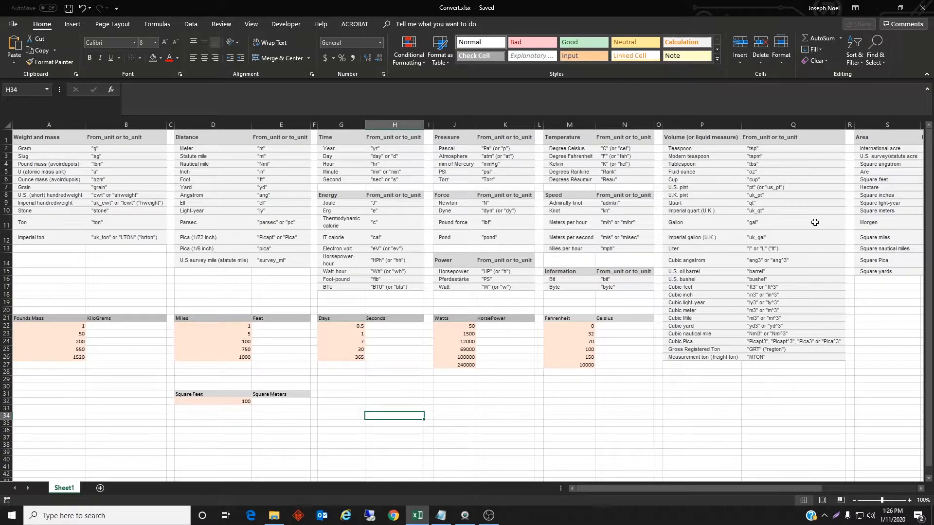
left_click_drag(616, 489, 549, 489)
left_click(97, 327)
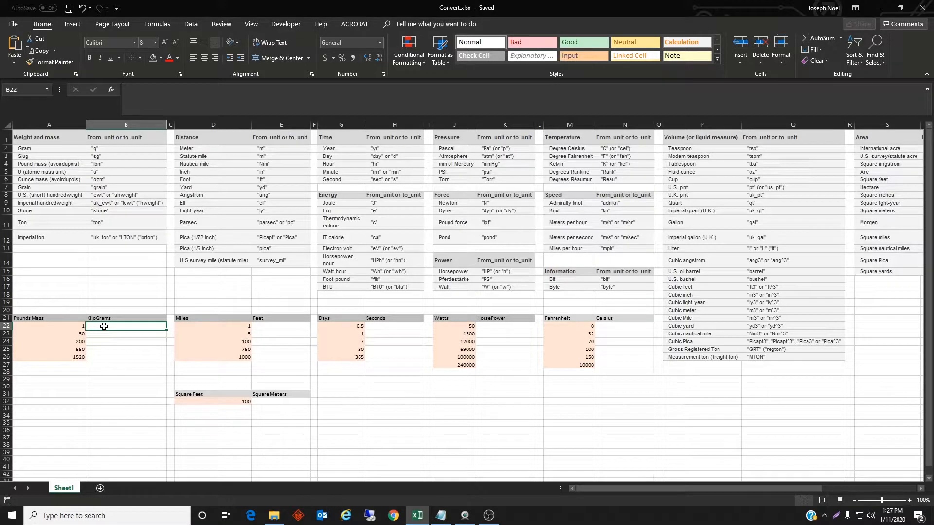
type("=CON")
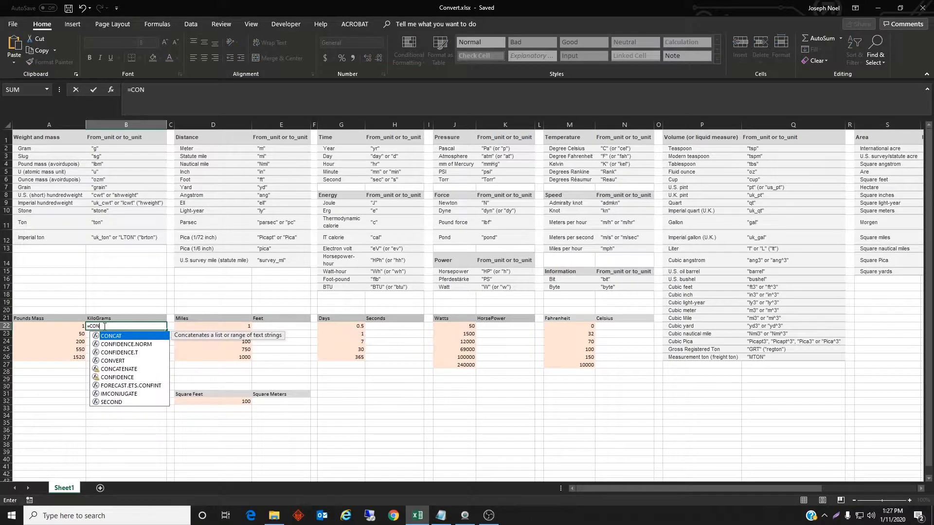
type("VERT(")
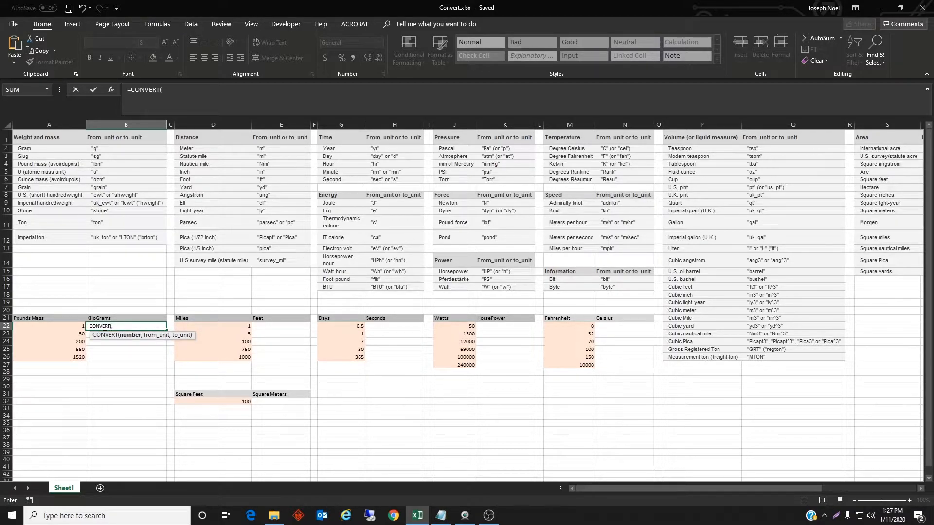
left_click(78, 326)
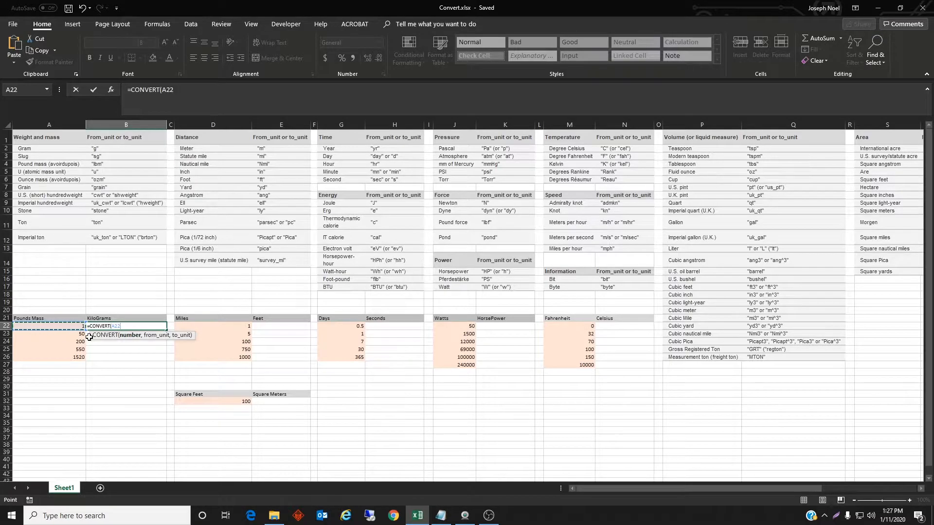
type(",")
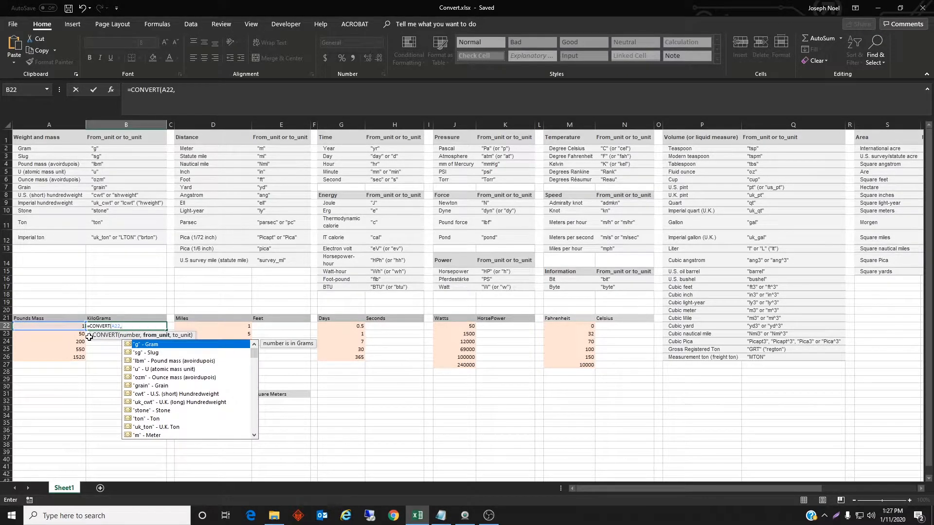
type("\"LBM")
type(",")
type(",")
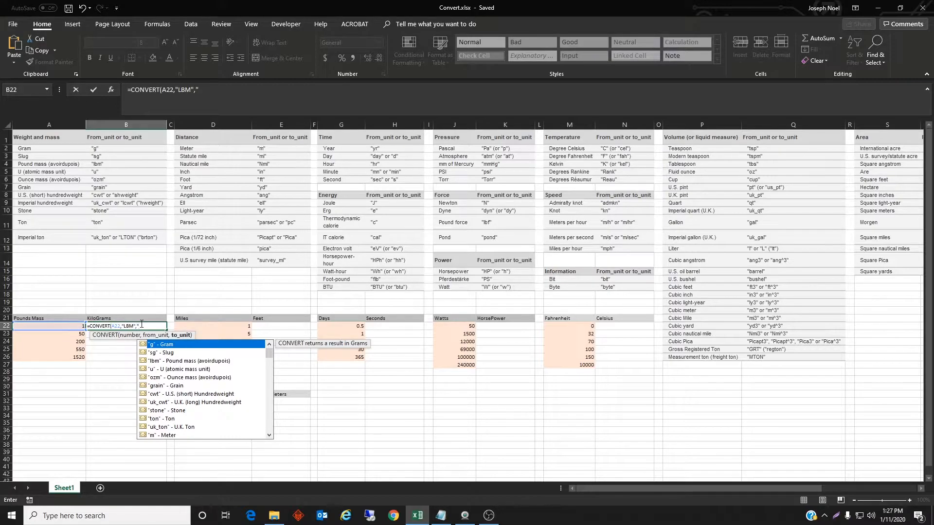
type("g\")")
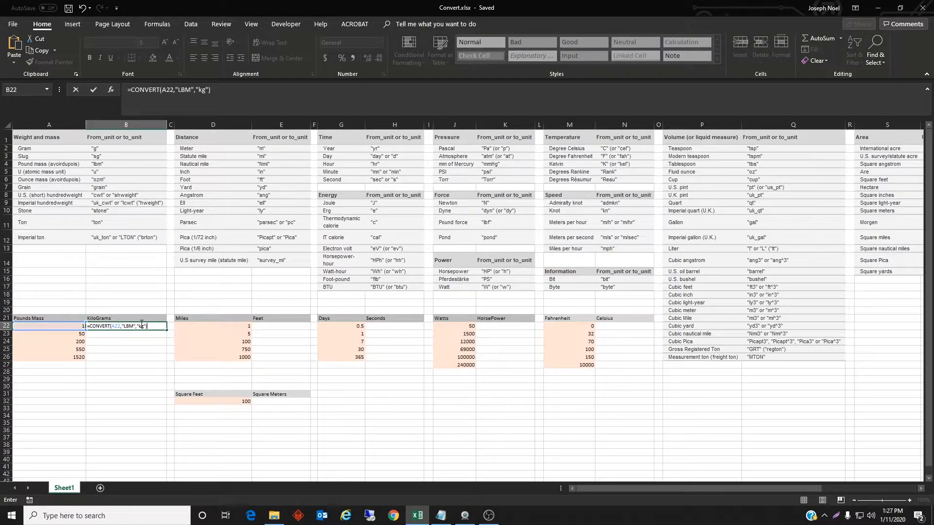
key("Return")
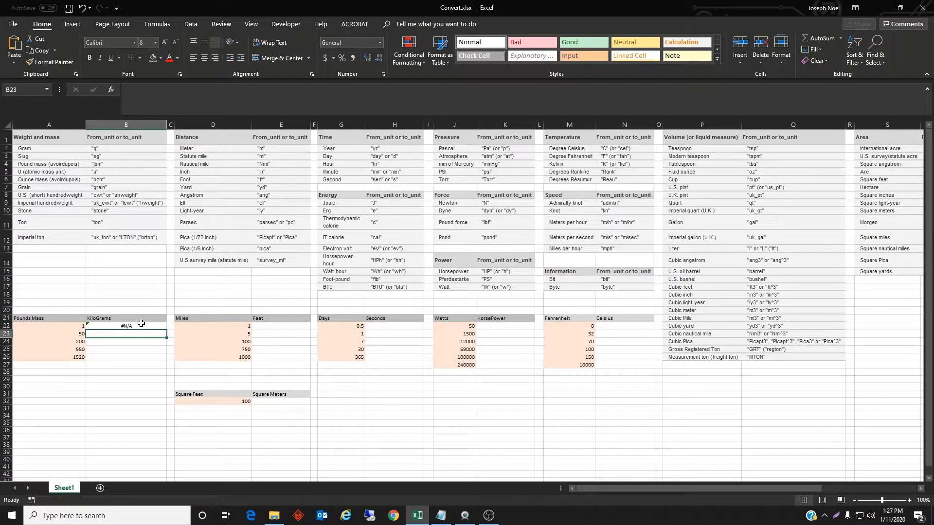
Change the from-unit in B22's formula to lowercase "lbm" and fill the formula down through B26
left_click(114, 326)
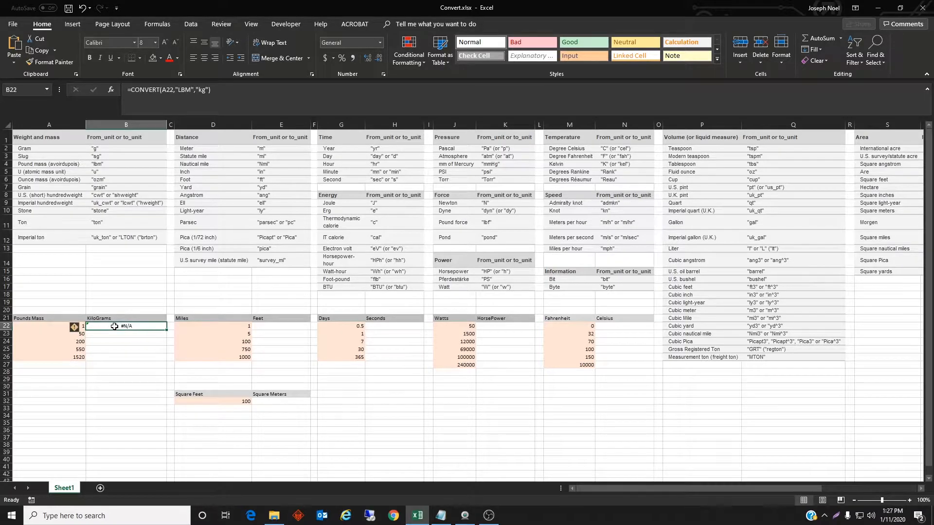
left_click(184, 92)
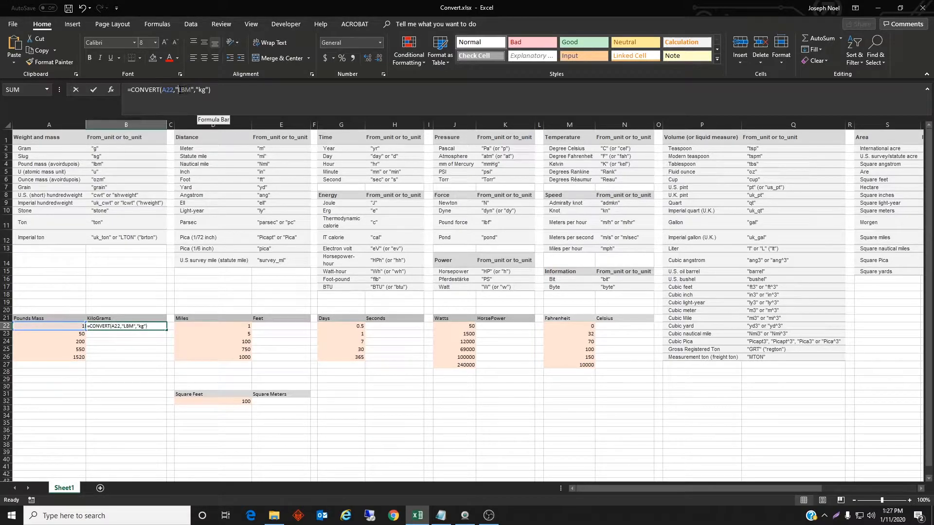
key("Delete")
key("Delete")
key("Delete")
type("lbm")
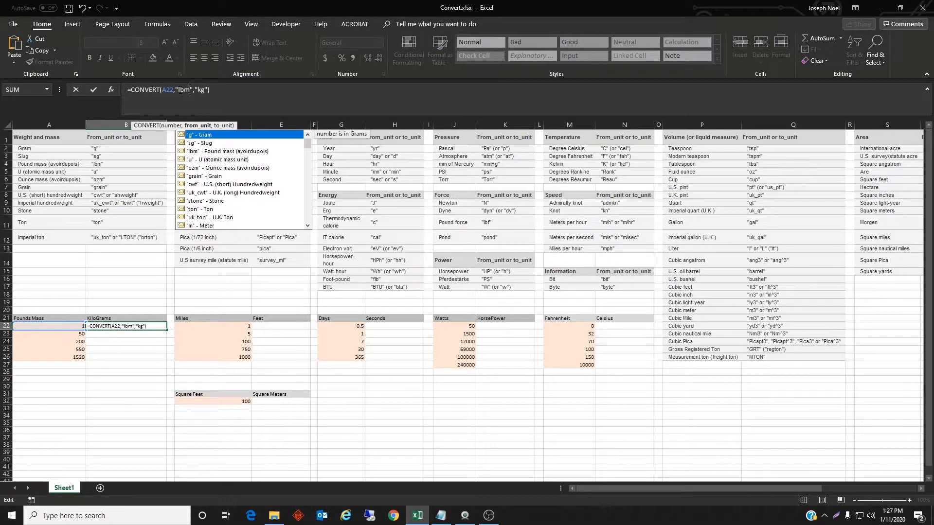
key("Return")
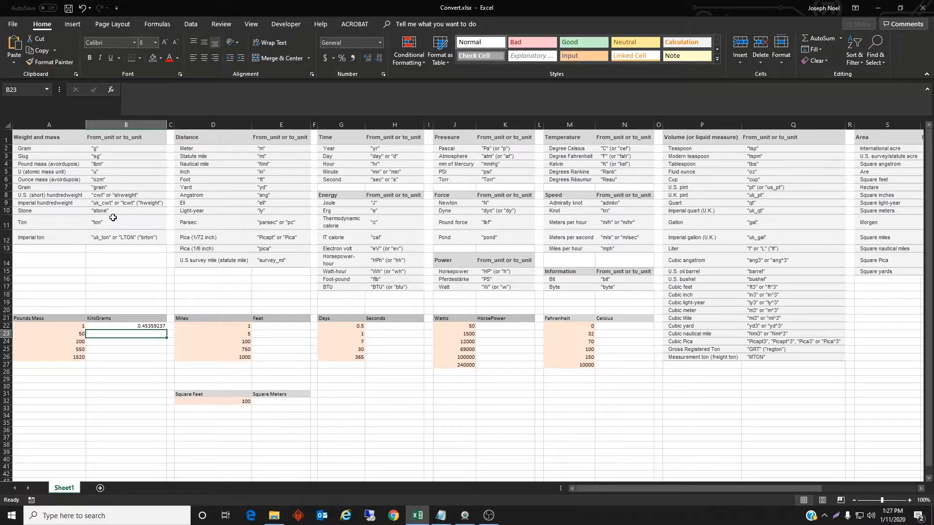
left_click(136, 329)
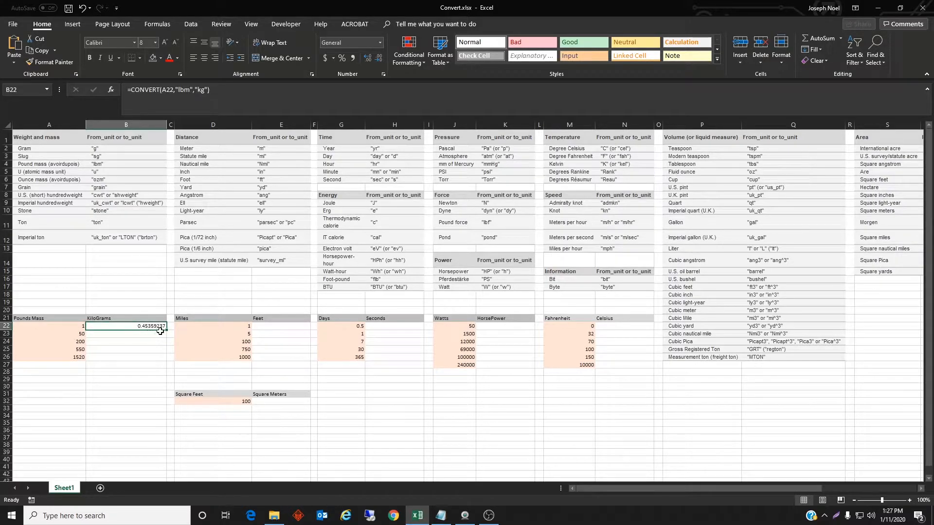
left_click_drag(167, 331, 164, 360)
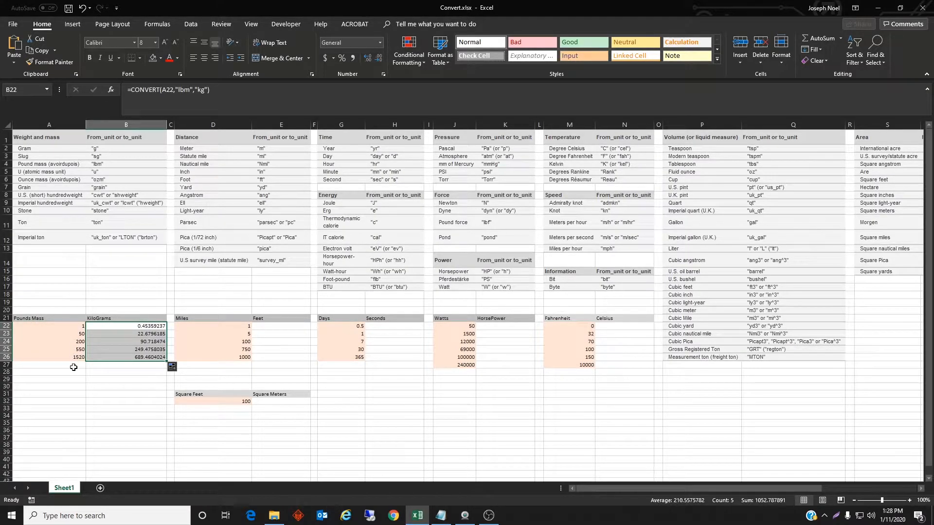
Enter =CONVERT(D22,"mi","ft") in cell E22 under Feet and fill it down through E26
left_click(273, 327)
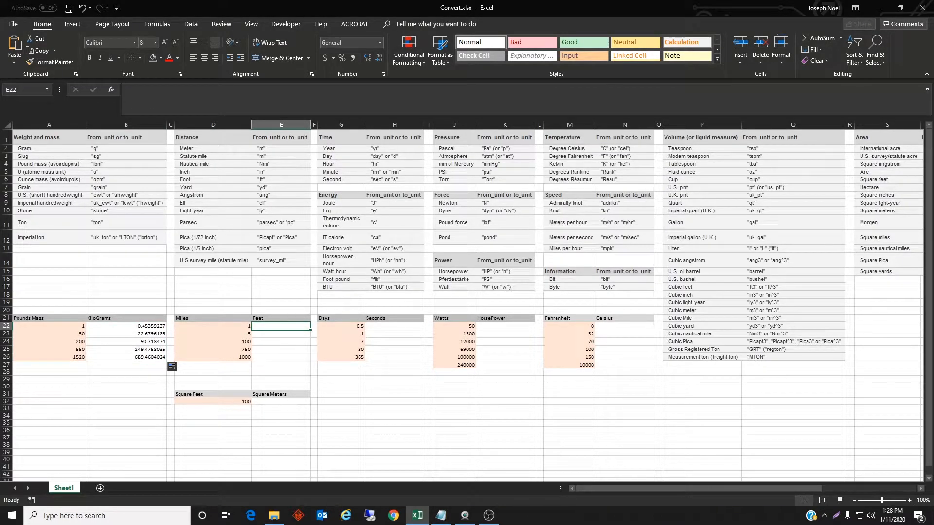
key("alt+Tab")
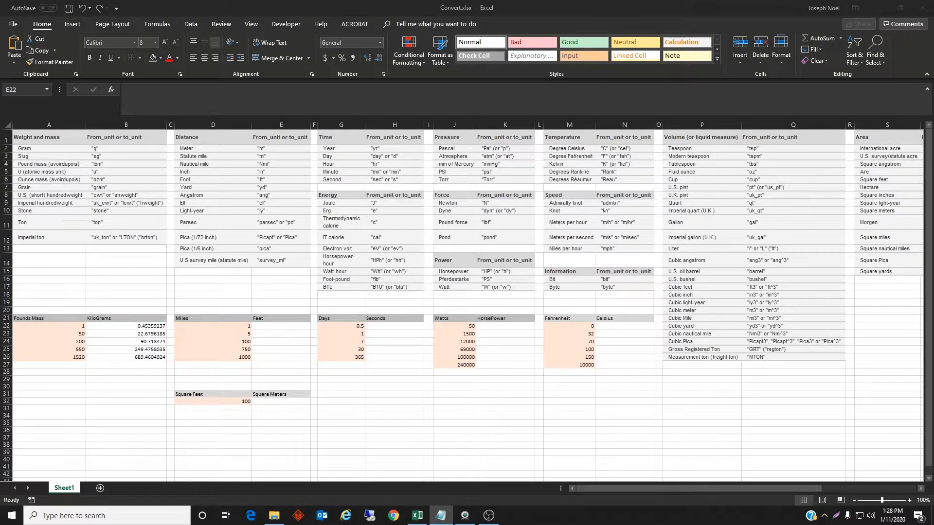
left_click(268, 328)
left_click(225, 97)
type("=CONVERT(D22,\"mi\",\"ft\")")
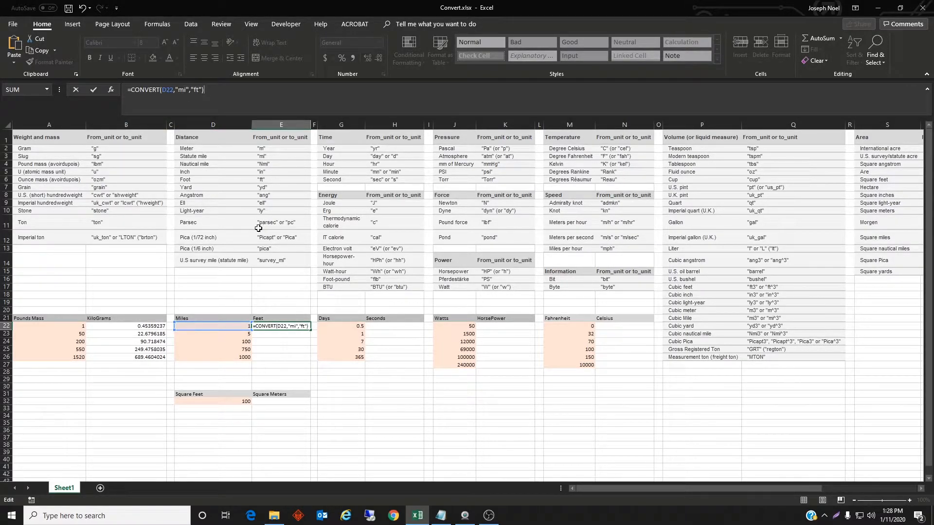
key("Return")
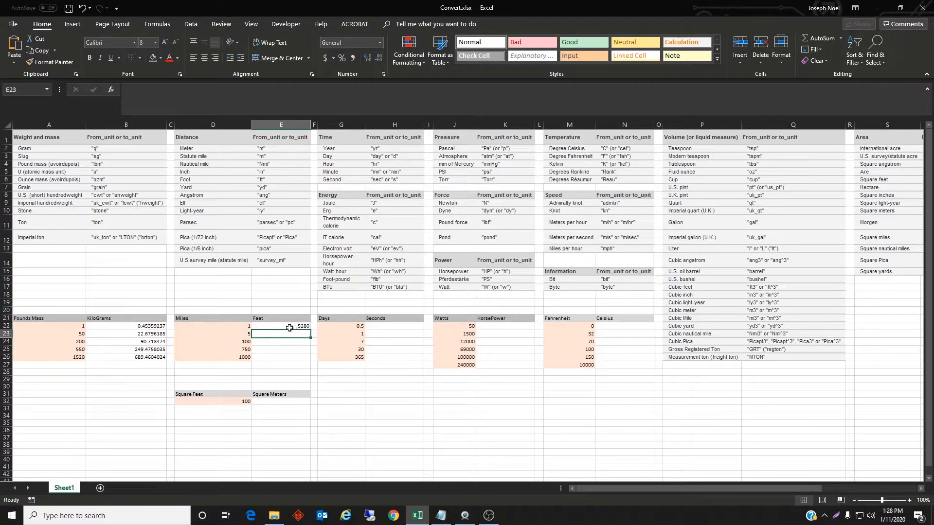
left_click(283, 326)
left_click_drag(311, 330, 311, 361)
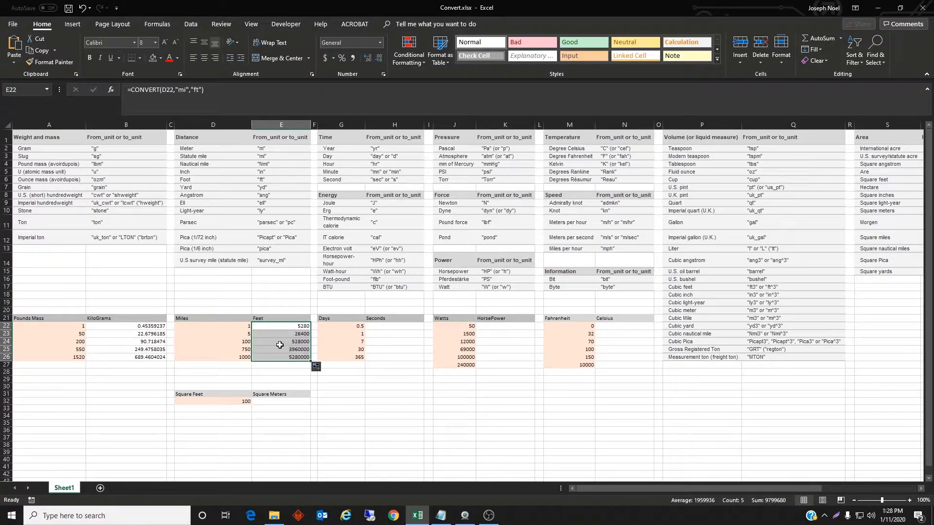
Set the first Miles value in cell D22 to 2
left_click(233, 327)
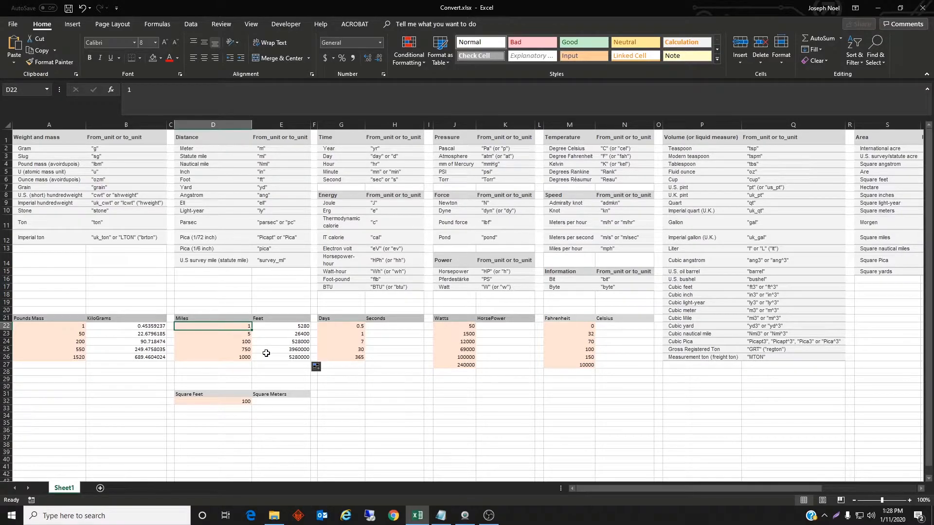
type("2")
key("Return")
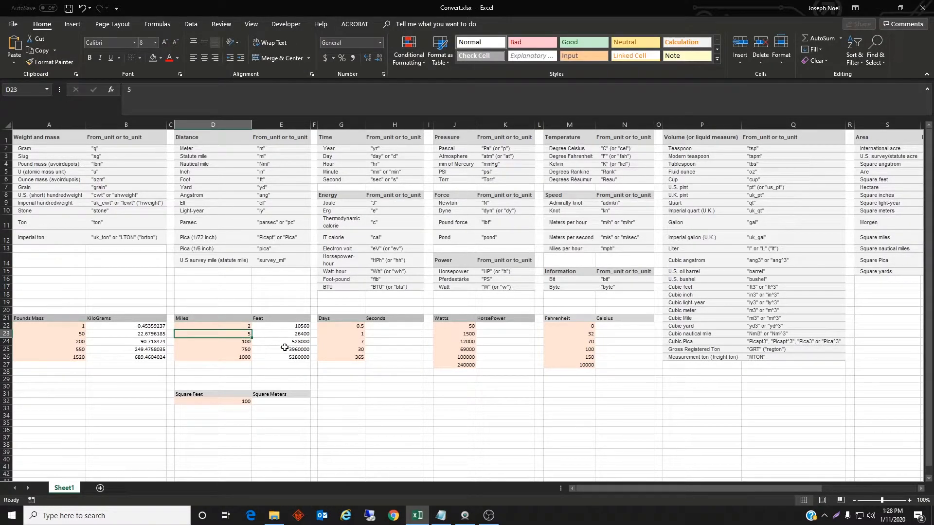
Enter =CONVERT(G22,"d","s") in cell H22 under Seconds to convert the days value
left_click(381, 327)
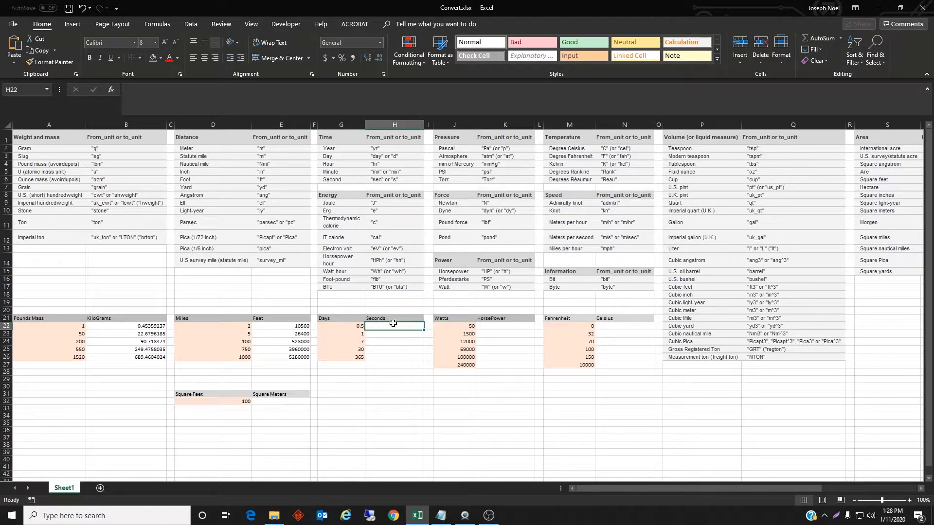
key("alt+Tab")
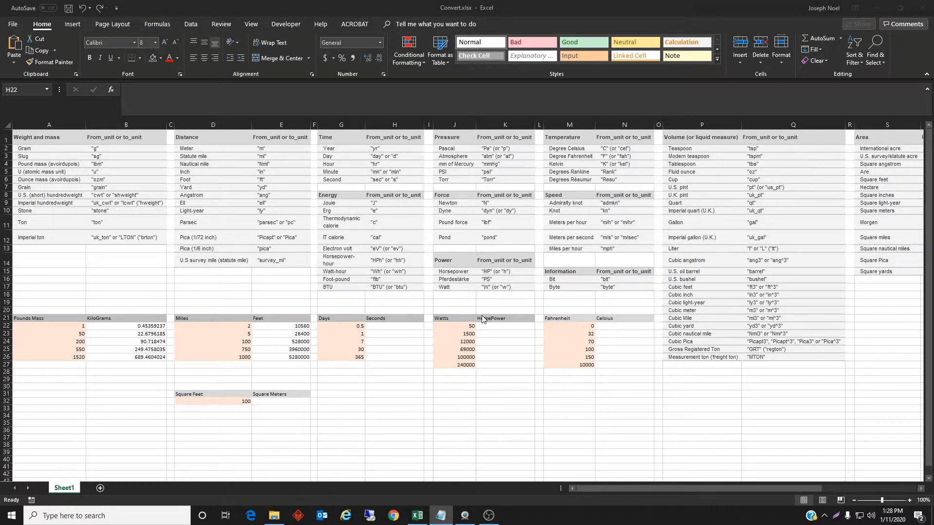
left_click(393, 325)
left_click(224, 89)
type("=CONVERT(G22,\"d\",\"s\")")
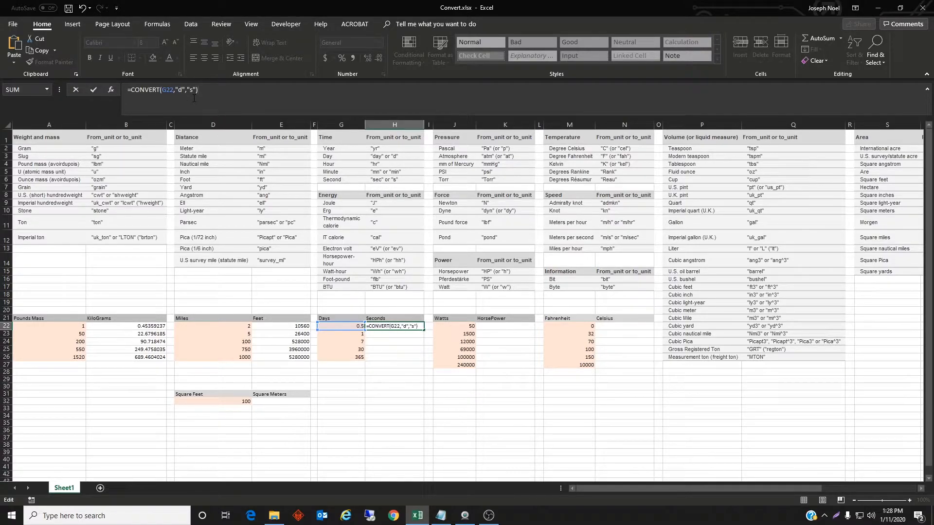
key("Return")
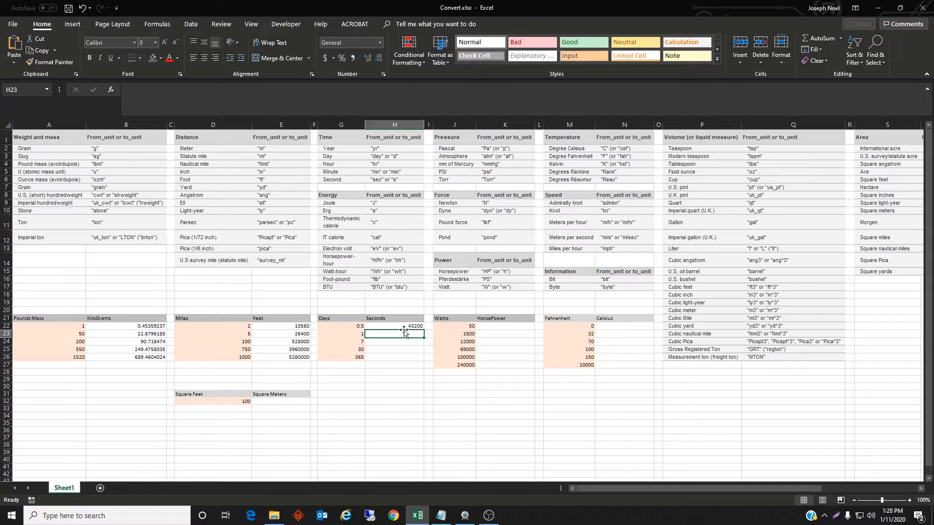
Fill the Seconds formula down from H22 through H27, and clear the surplus copy in H27
left_click(406, 327)
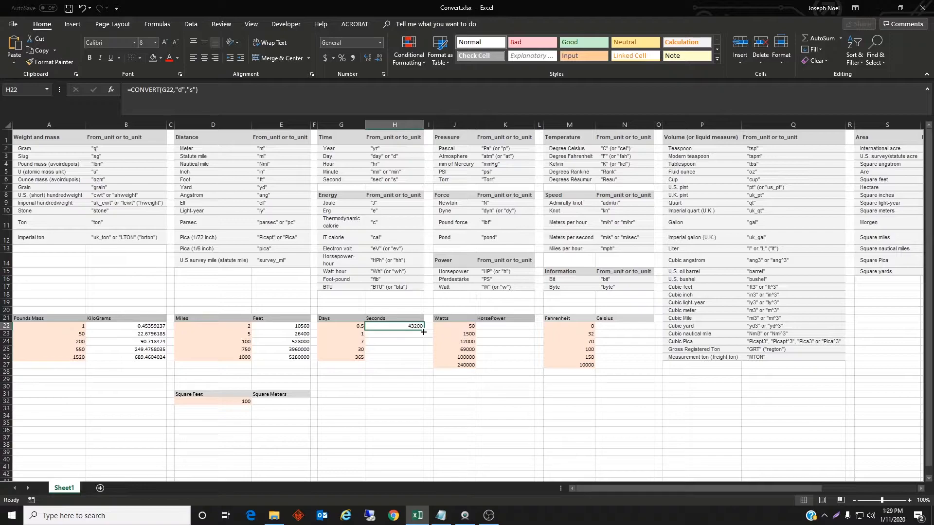
left_click_drag(424, 332, 422, 366)
left_click(416, 366)
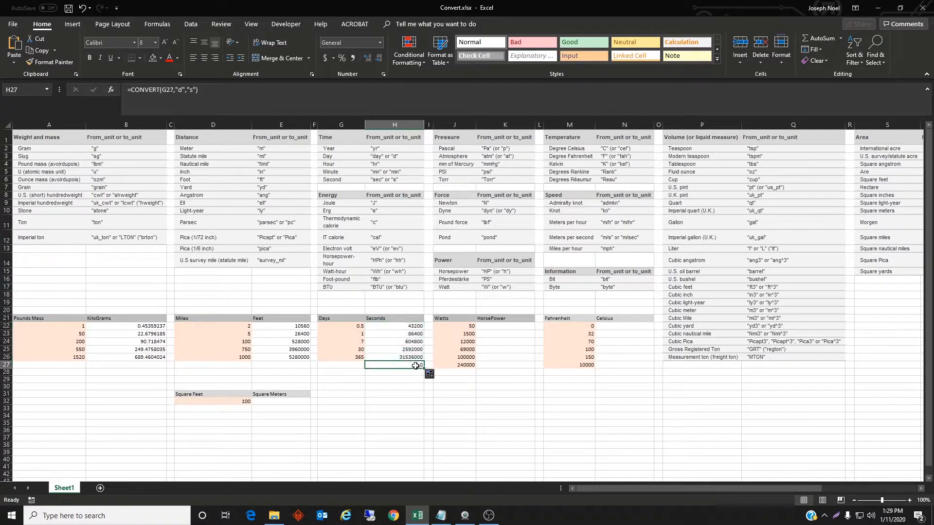
left_click(409, 359)
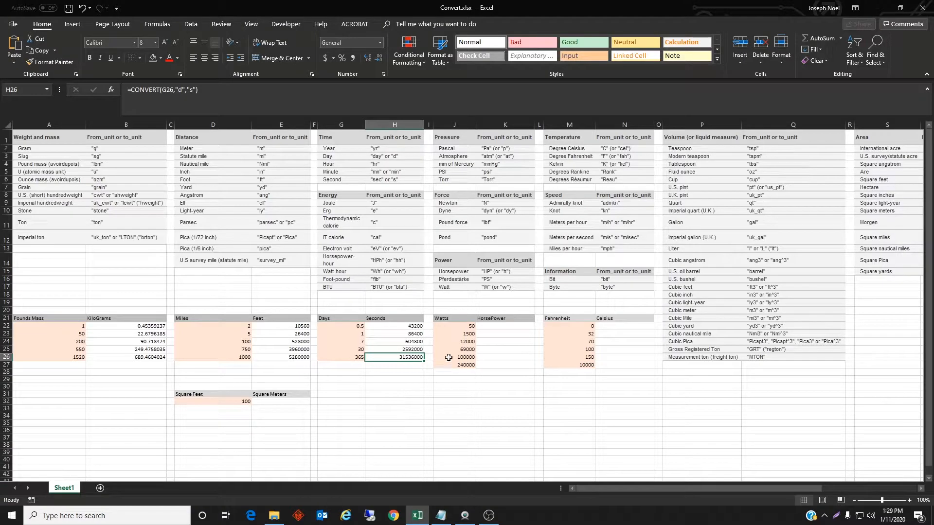
Enter =CONVERT(J22,"w","h") in cell K22 under HorsePower and fill it down through K27
left_click(490, 329)
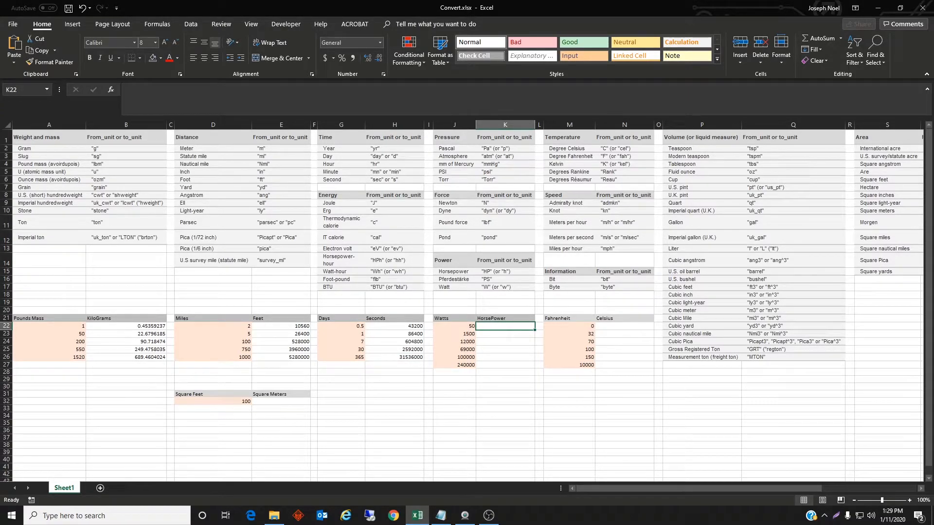
key("alt+Tab")
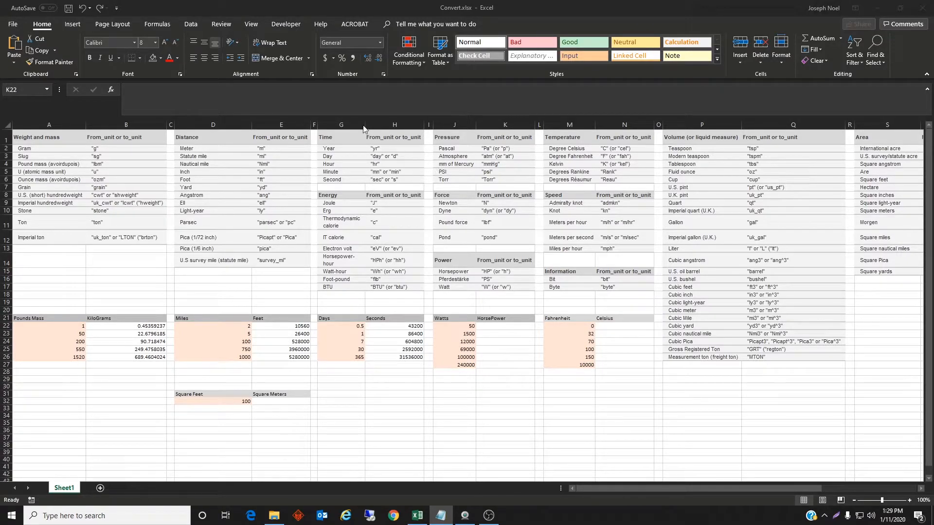
left_click(320, 96)
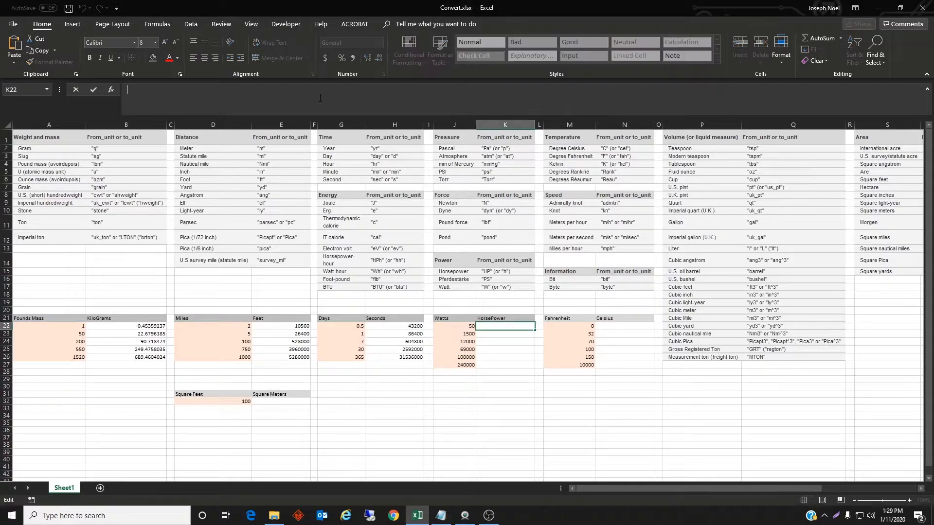
type("=CONVERT(J22,\"w\",\"h\")")
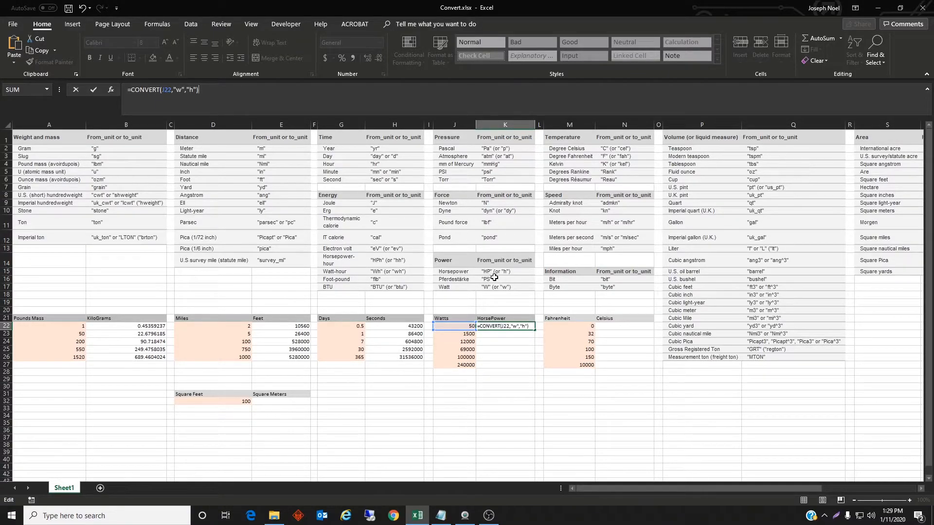
key("Return")
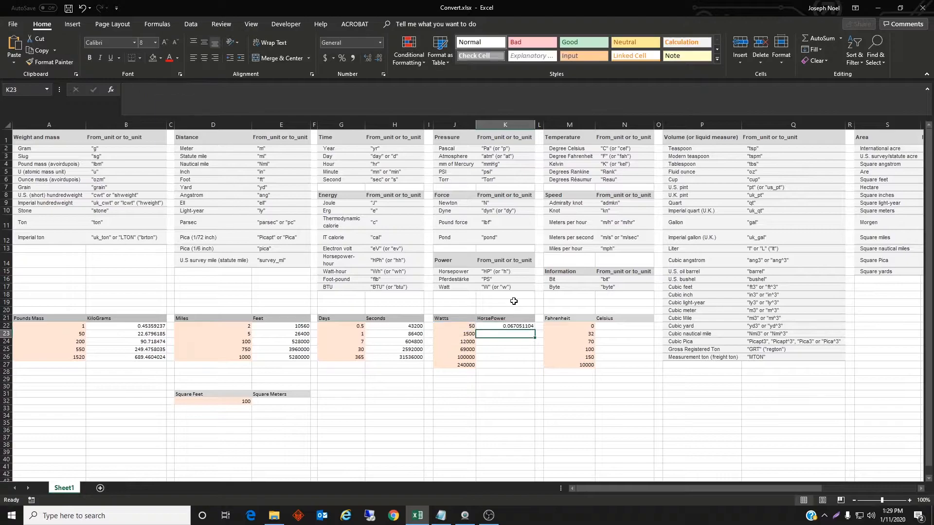
left_click(521, 326)
left_click_drag(535, 330, 529, 368)
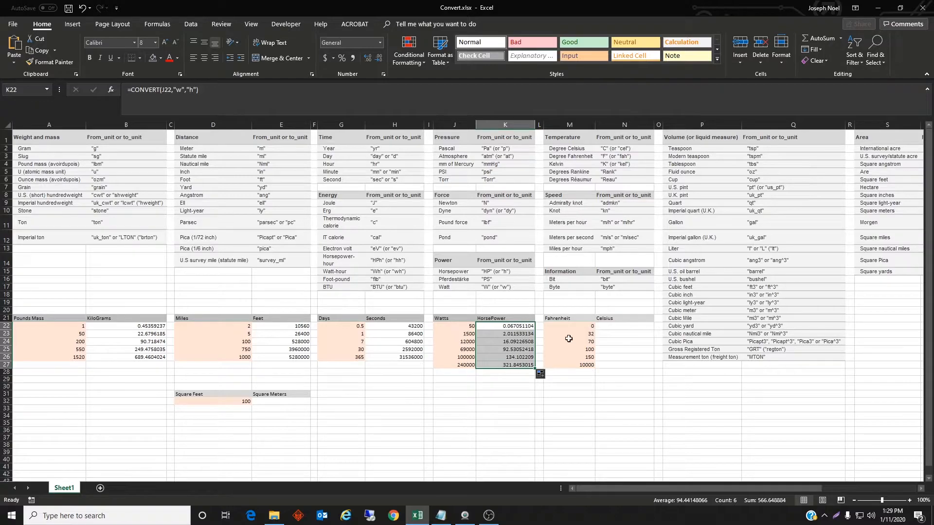
Enter =CONVERT(M22, "F", "C") in cell N22 under Celsius and fill it down through N27
left_click(603, 327)
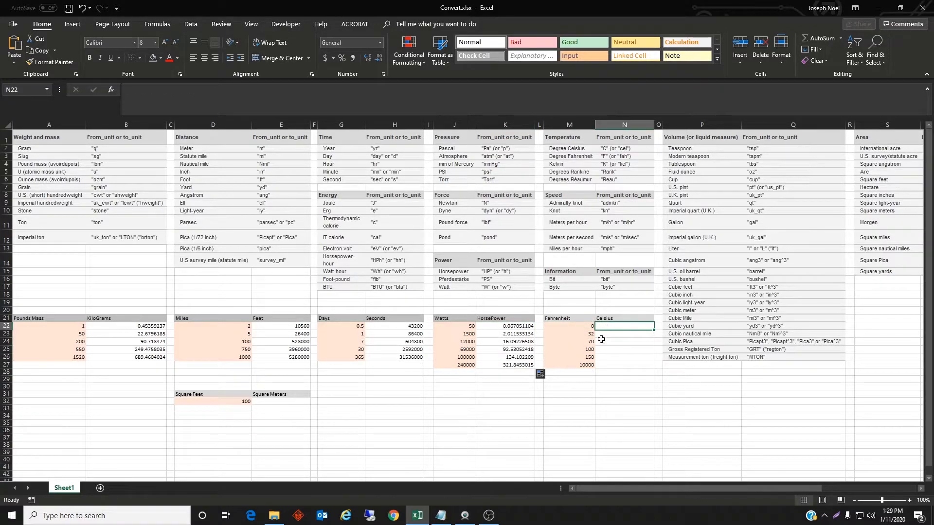
key("alt+Tab")
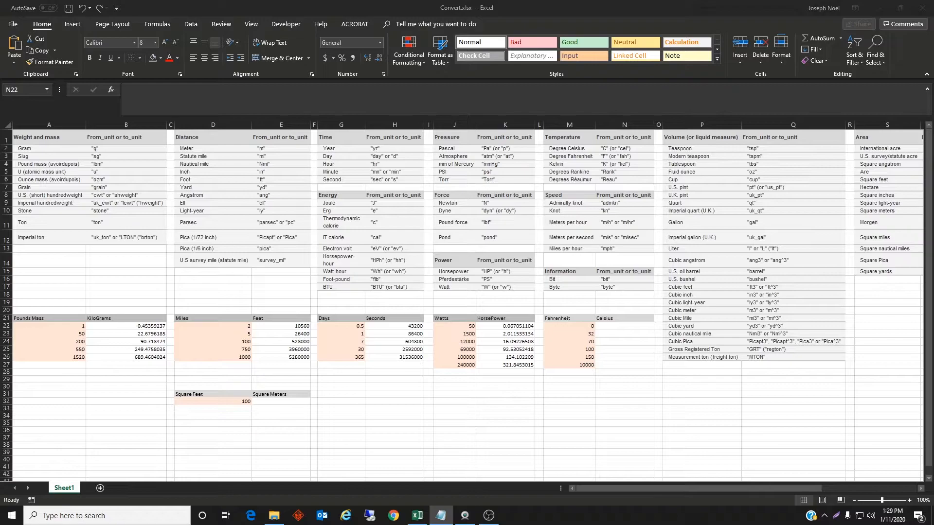
key("alt+Tab")
type("=CONVERT(M22, \"F\", \"C\")")
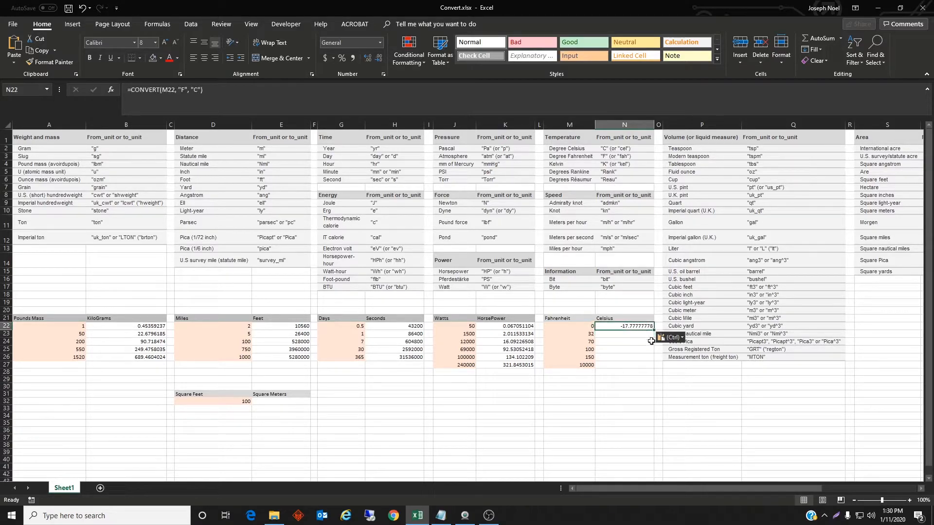
left_click_drag(654, 330, 654, 367)
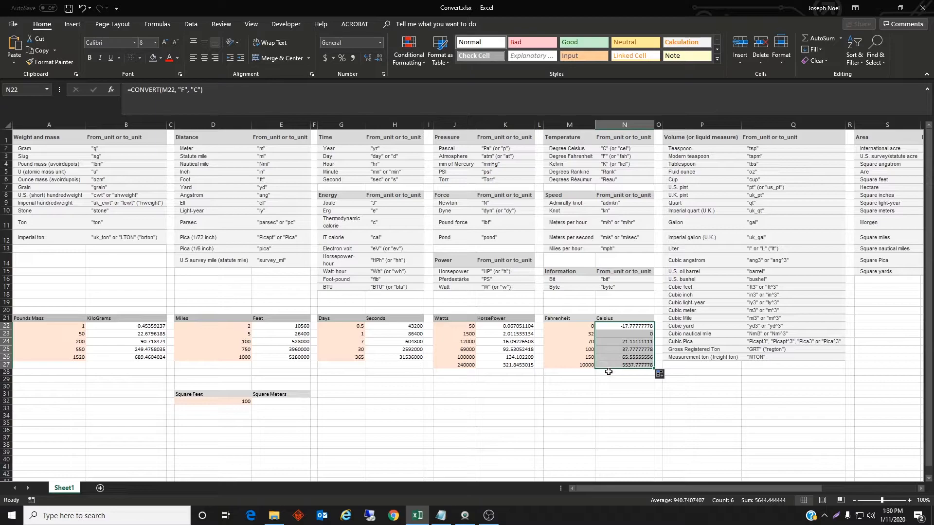
Enter the nested formula =CONVERT(CONVERT(D32,"ft","m"),"ft","m") in cell E32 under Square Meters to convert the square feet value
left_click(266, 403)
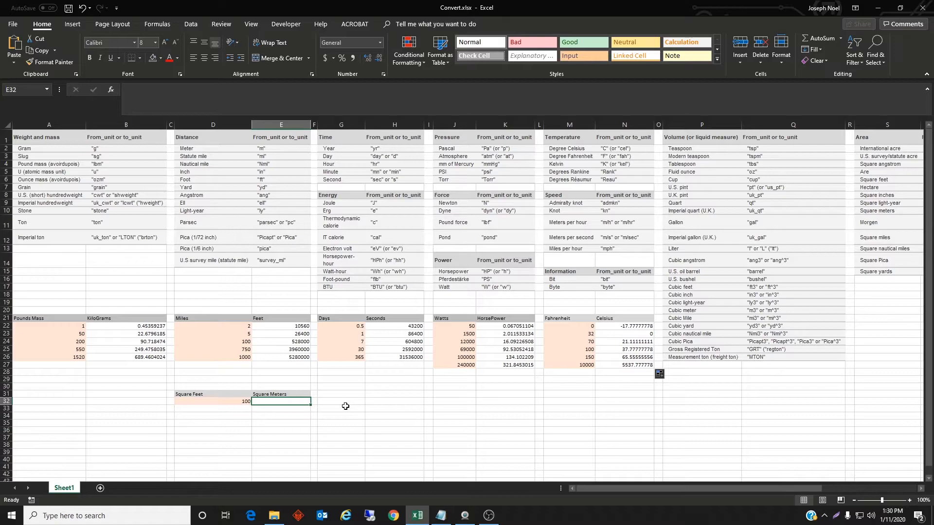
type("=C")
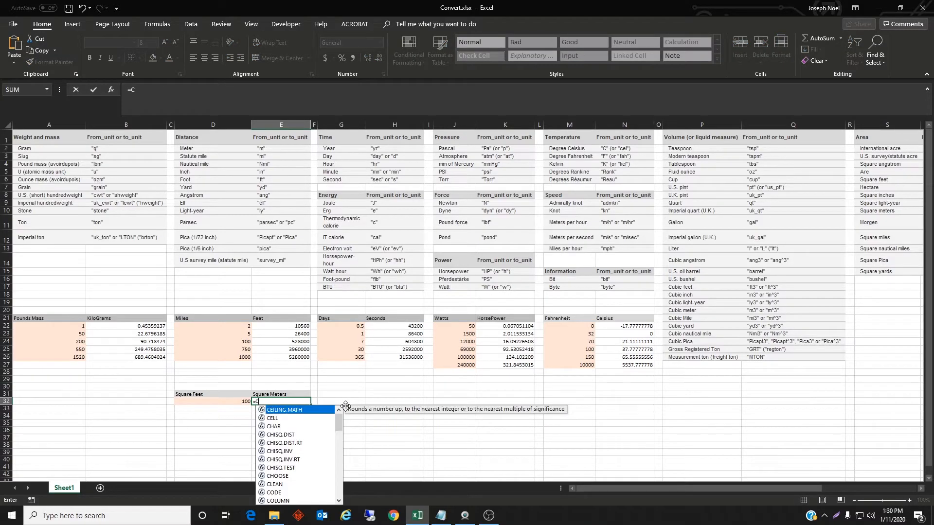
type("onvert")
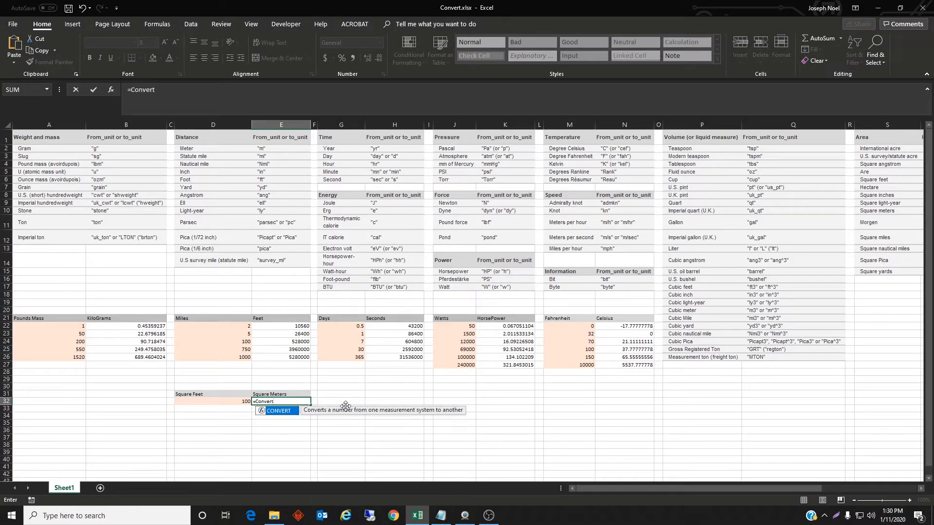
type("(Convert")
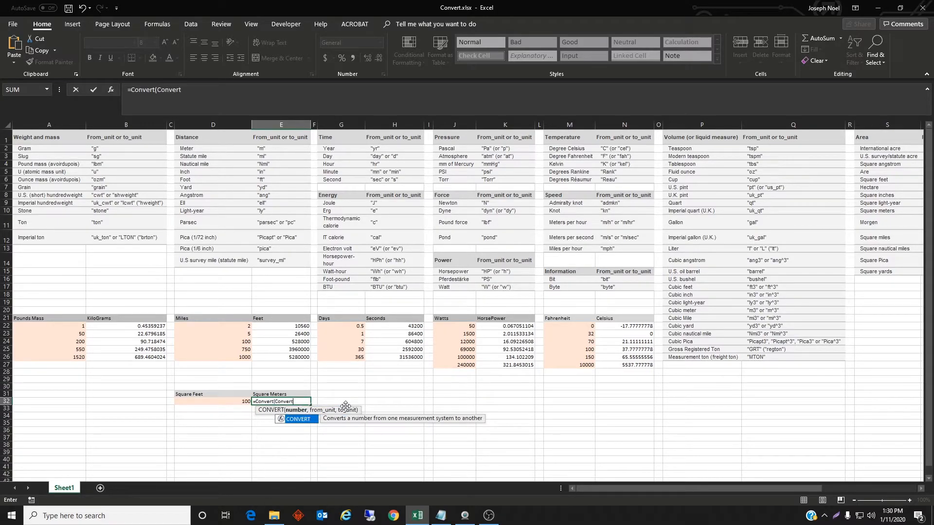
type("(")
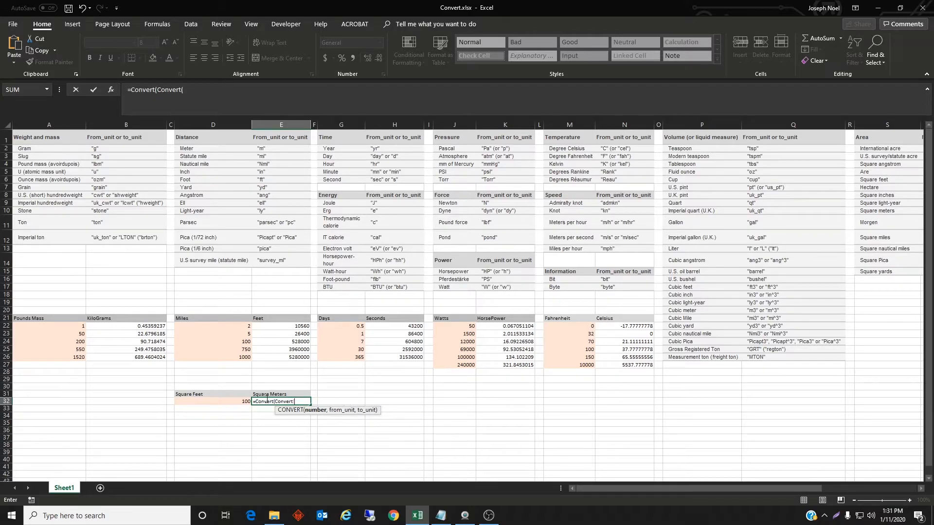
left_click(244, 403)
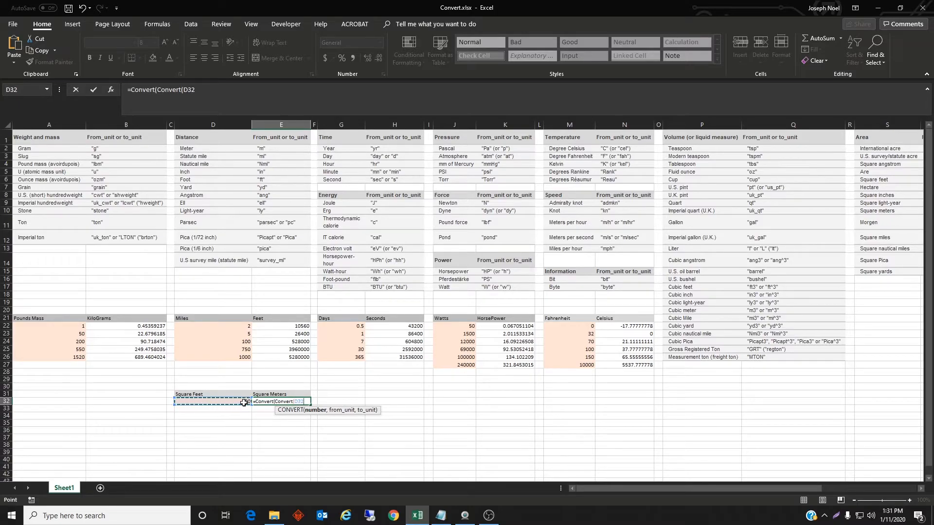
type(",\"ft")
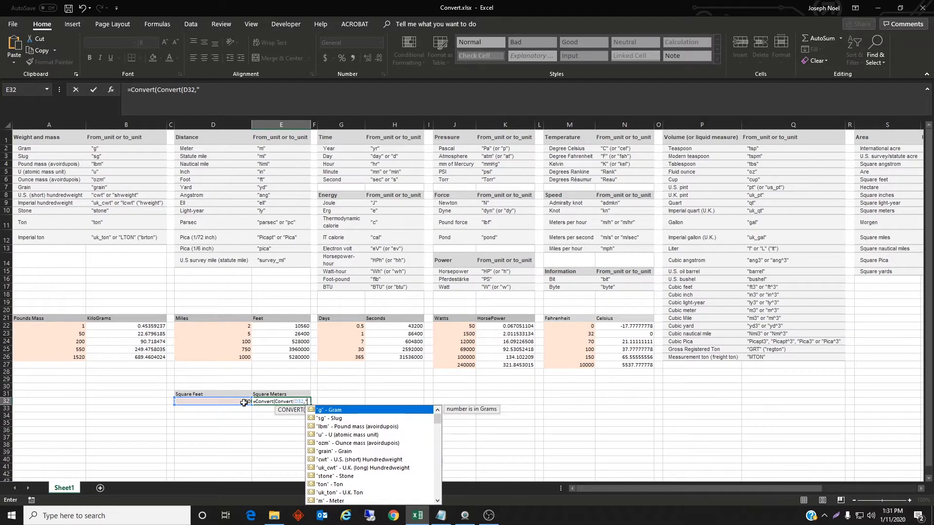
type("\",")
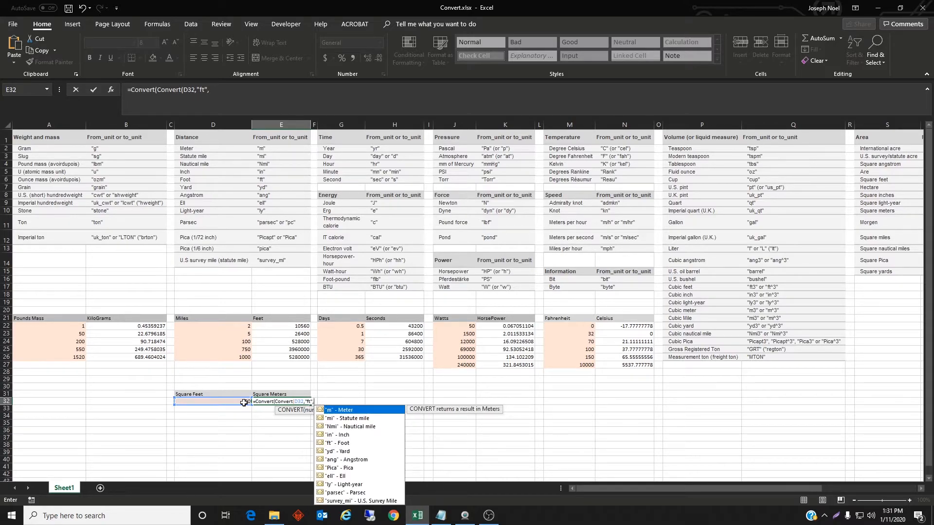
type("\"m\")")
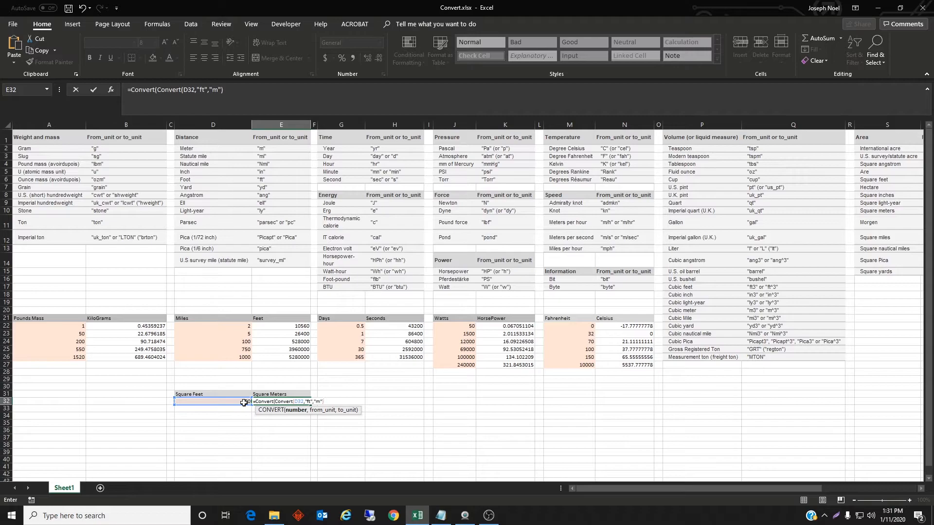
type(",")
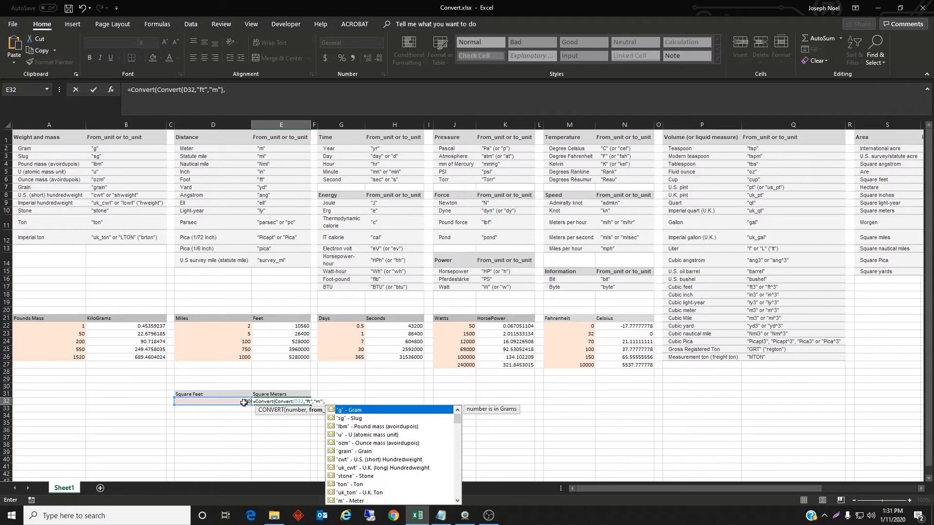
type("\"ft\",")
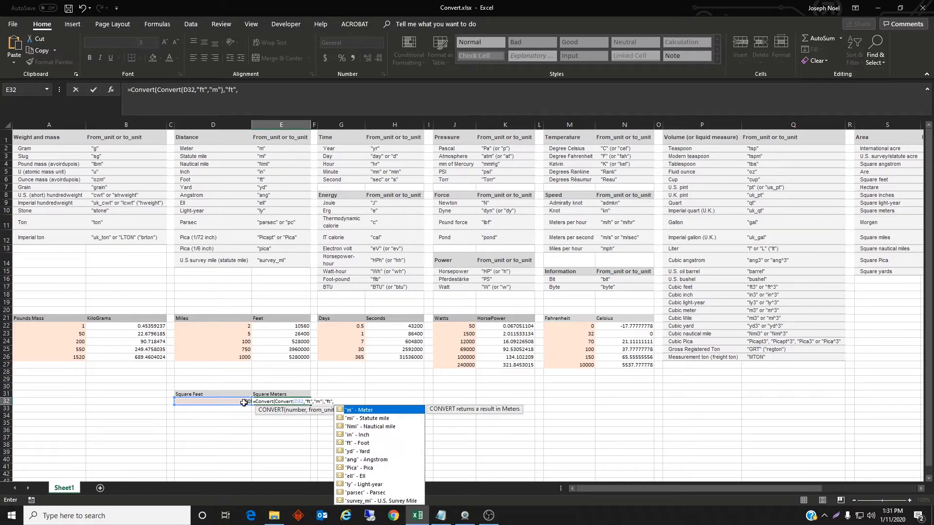
type("\"m\")")
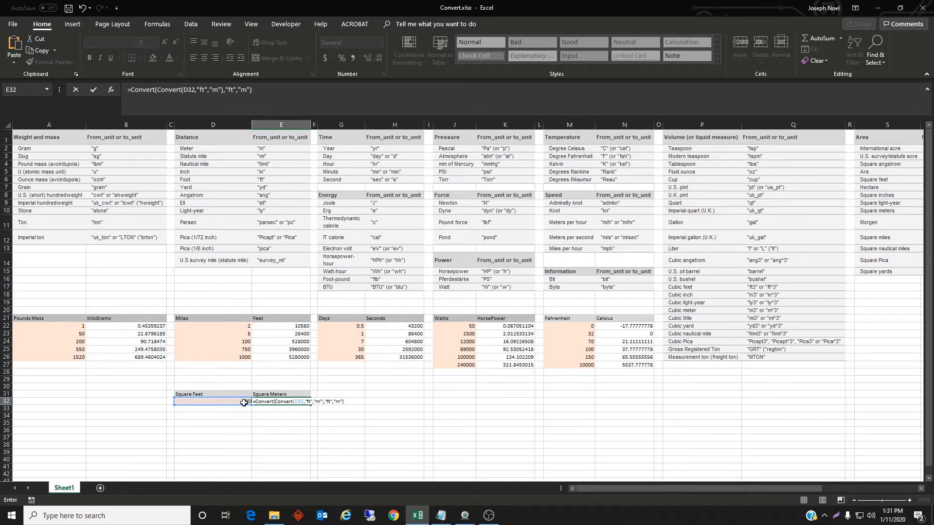
key("Return")
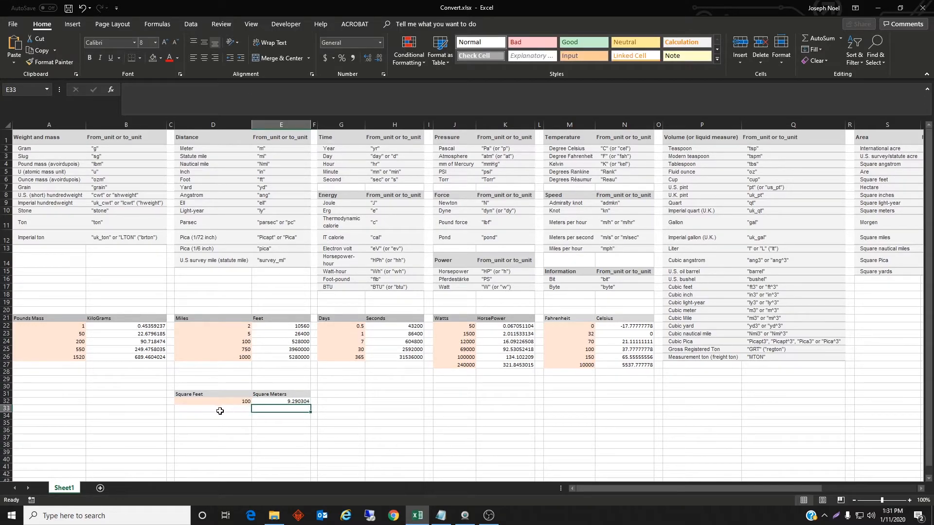
left_click(277, 402)
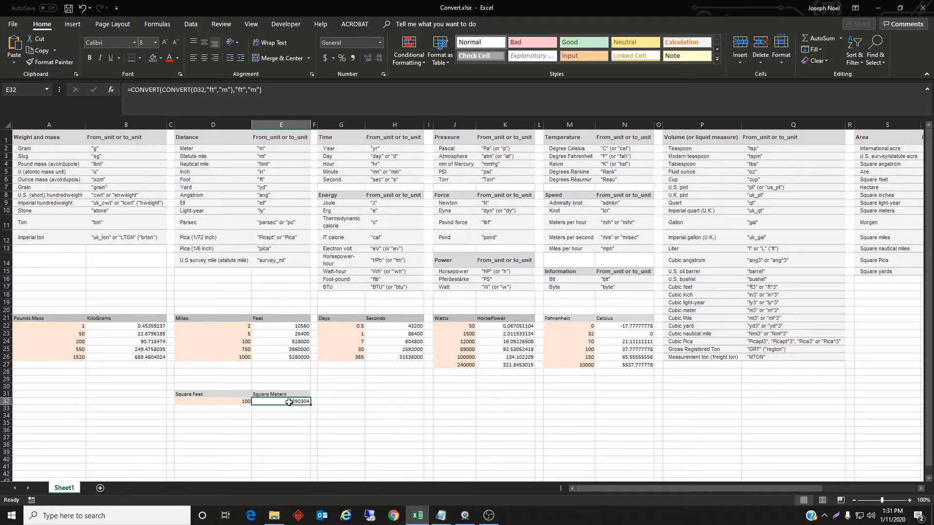
Start =Convert(100, in cell B31 to browse the suggested from_unit codes, and discard the entry
left_click(97, 396)
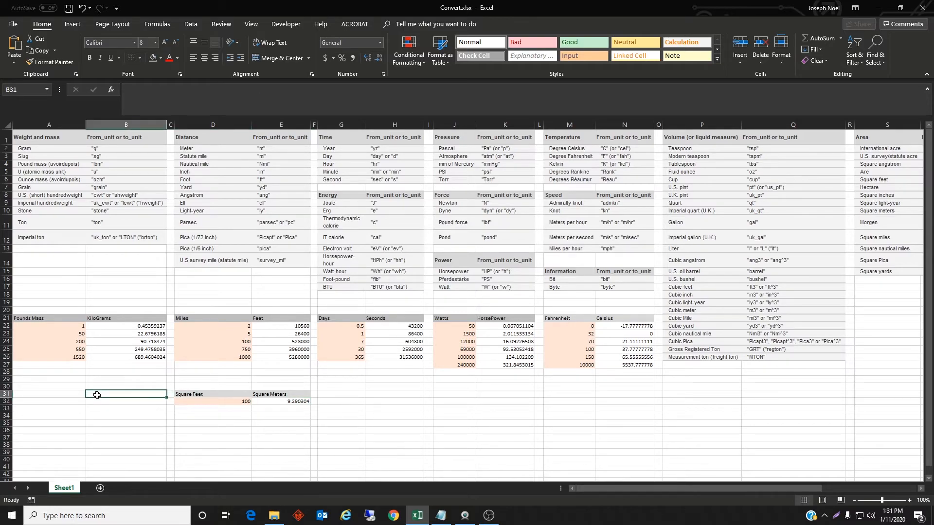
type("=Conv")
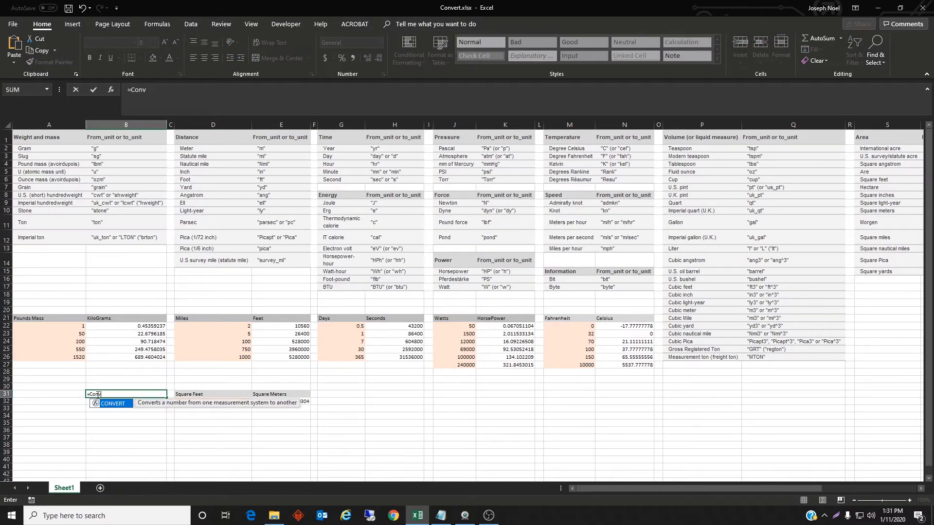
type("ert(")
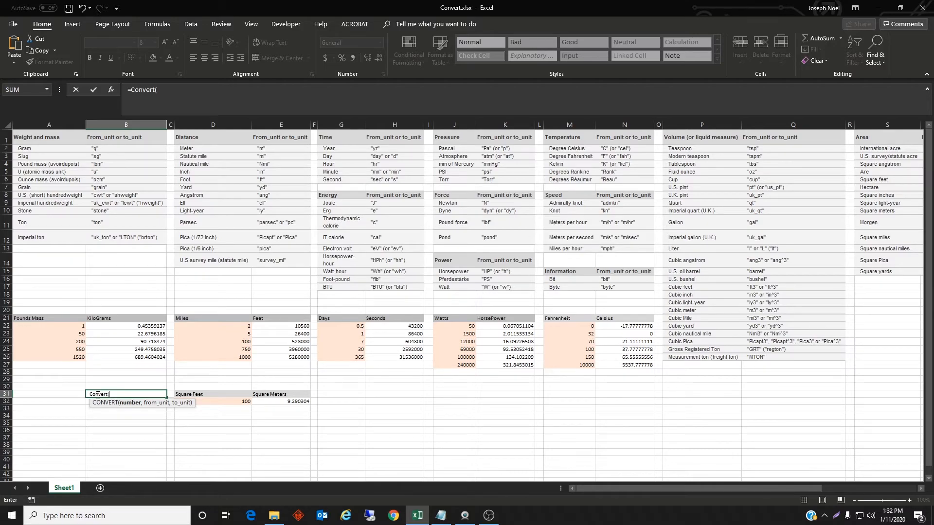
type("100,")
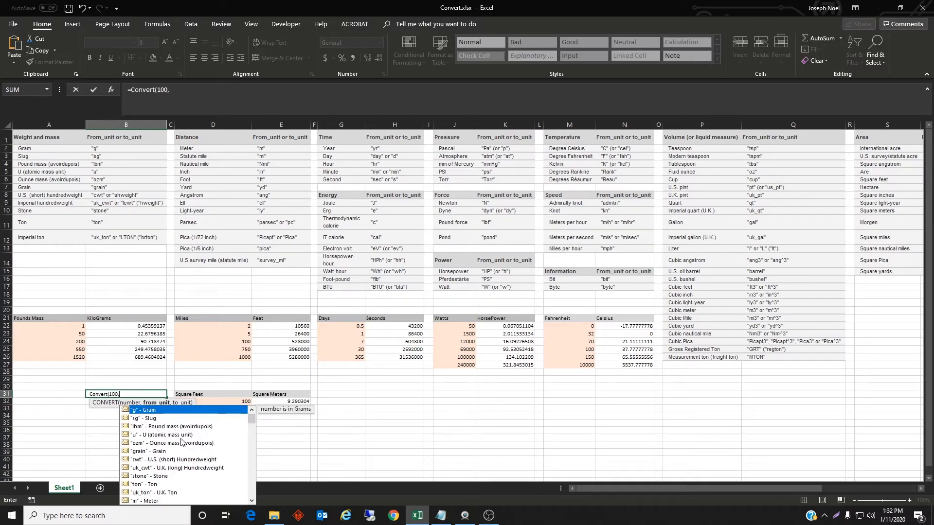
left_click_drag(252, 426, 251, 447)
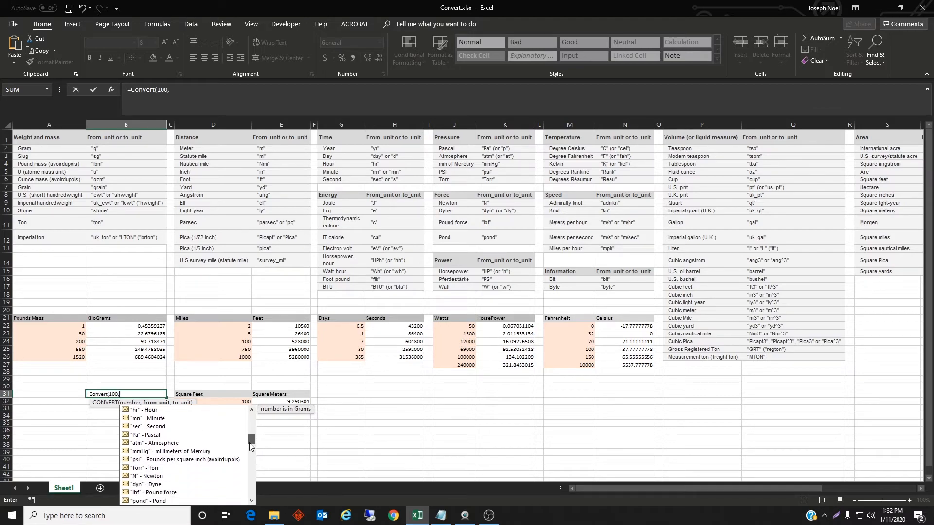
left_click_drag(250, 446, 253, 424)
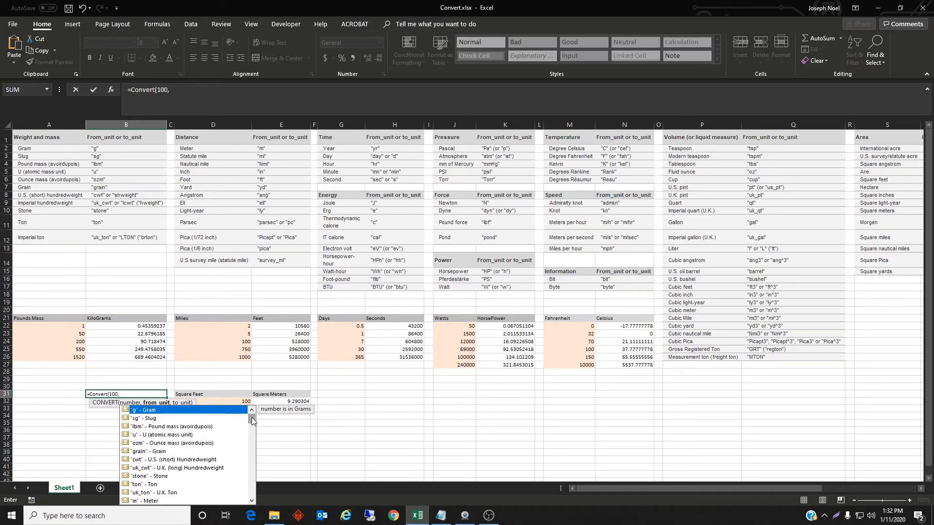
key("Escape")
key("Escape")
left_click(130, 407)
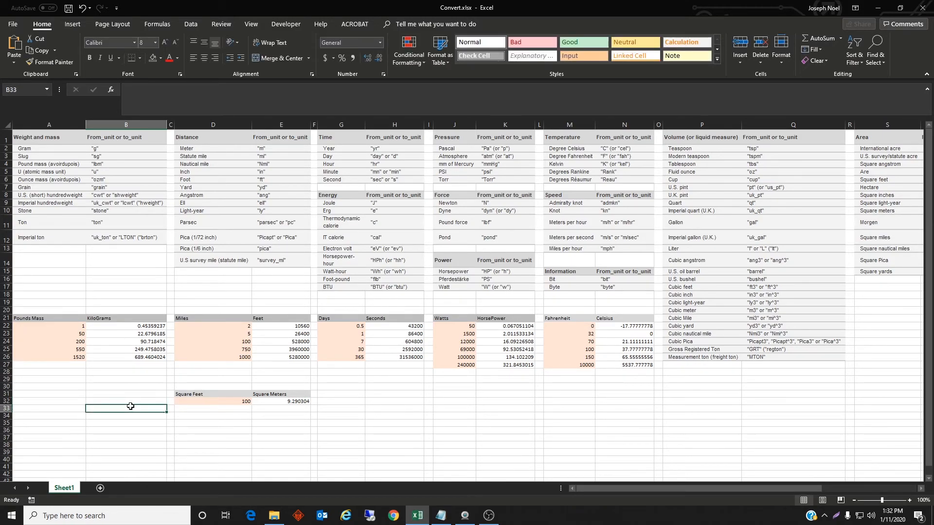
left_click(463, 515)
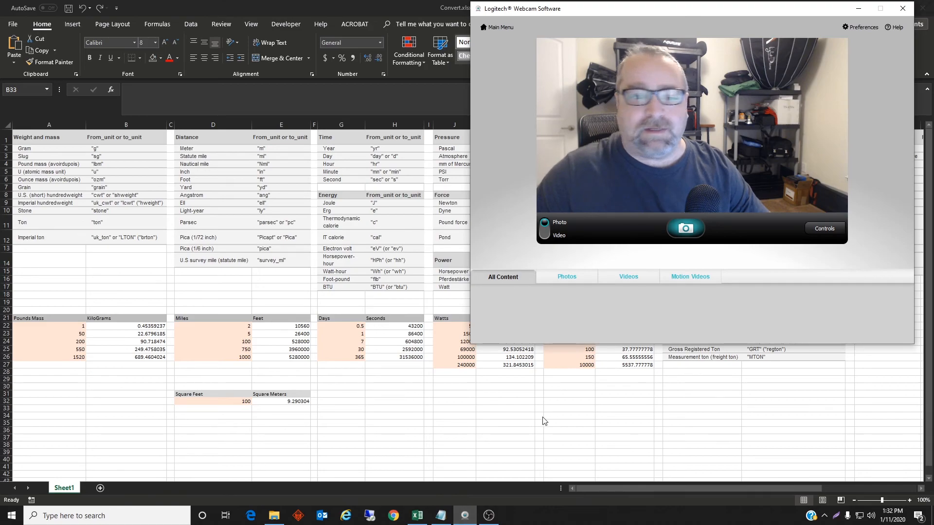